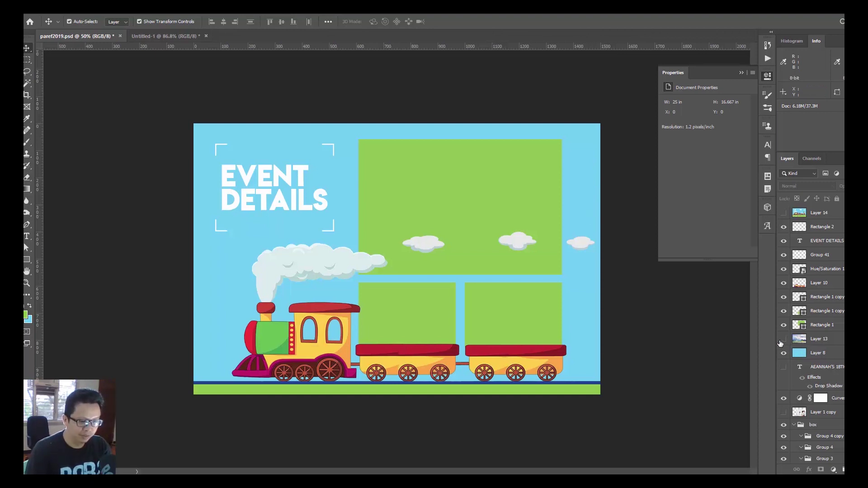
Show the Layer 13 landscape, hide the large green rectangle and load its outline as a selection
click(784, 340)
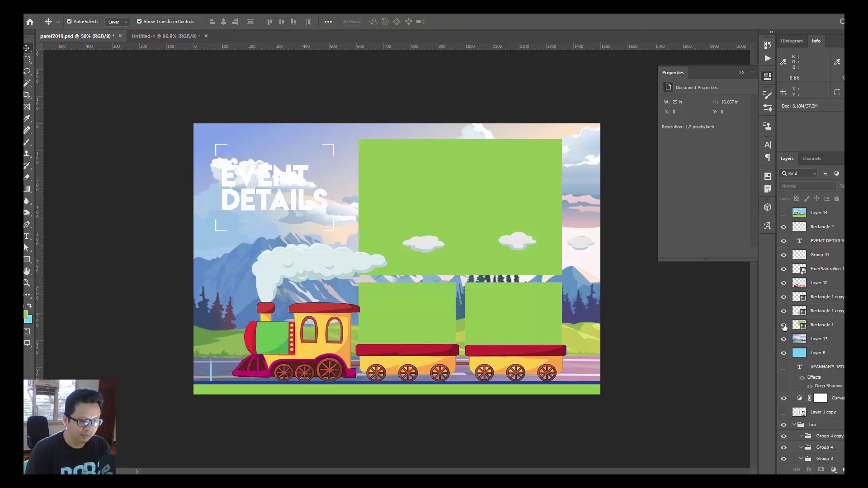
click(784, 324)
click(784, 310)
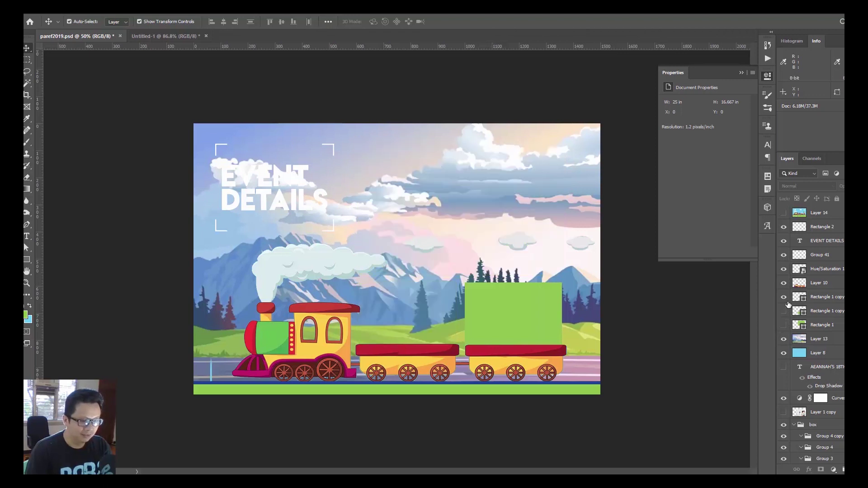
click(783, 297)
click(820, 325)
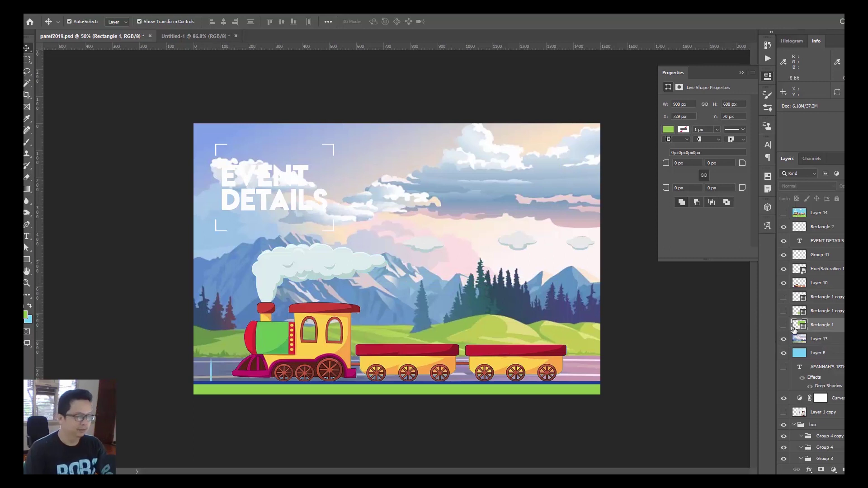
drag(784, 327, 783, 304)
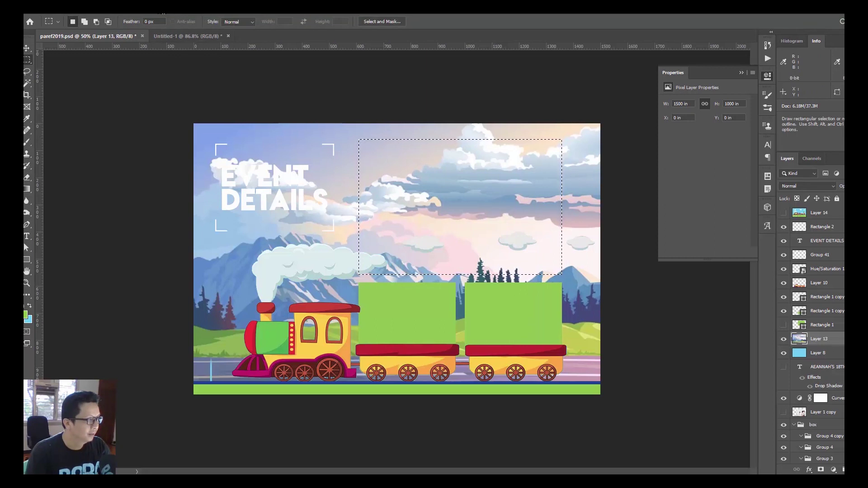
Expand the large rectangle's selection by 1 pixel
click(134, 9)
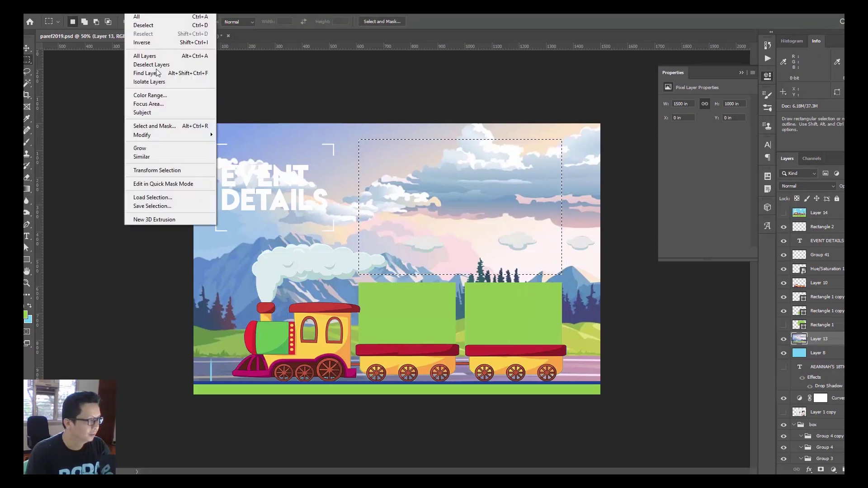
mouse_move(177, 135)
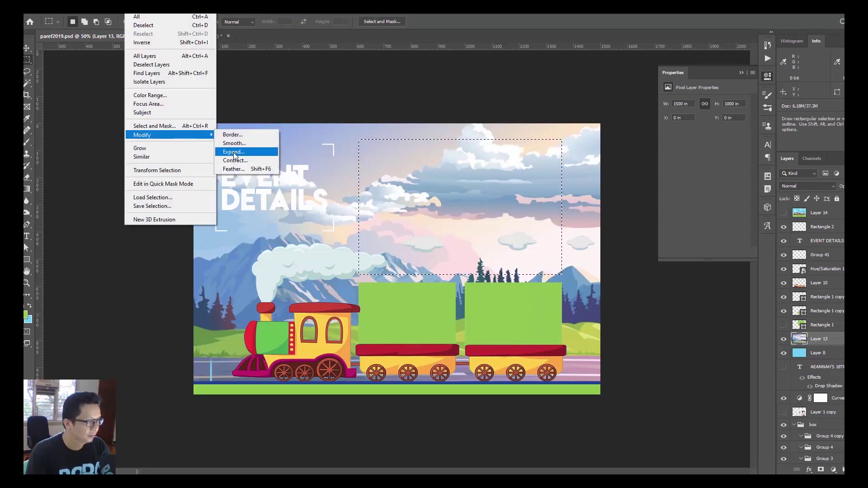
click(233, 153)
text(1)
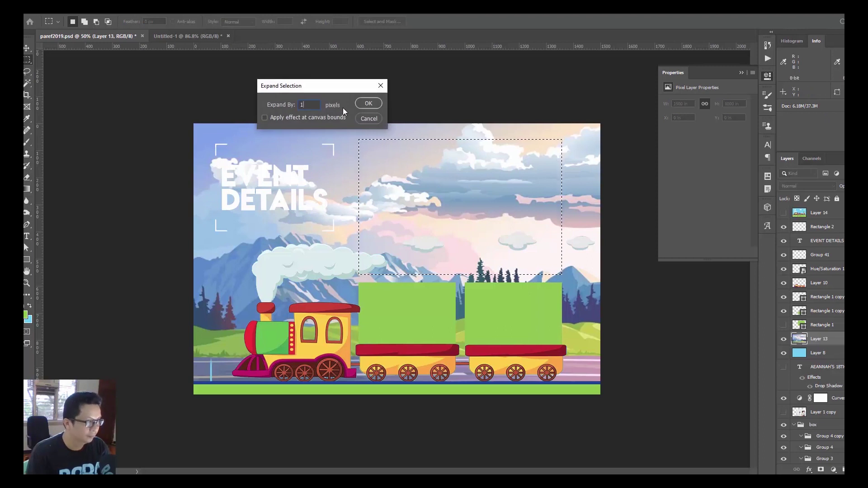
click(369, 104)
key(ctrl+Tab)
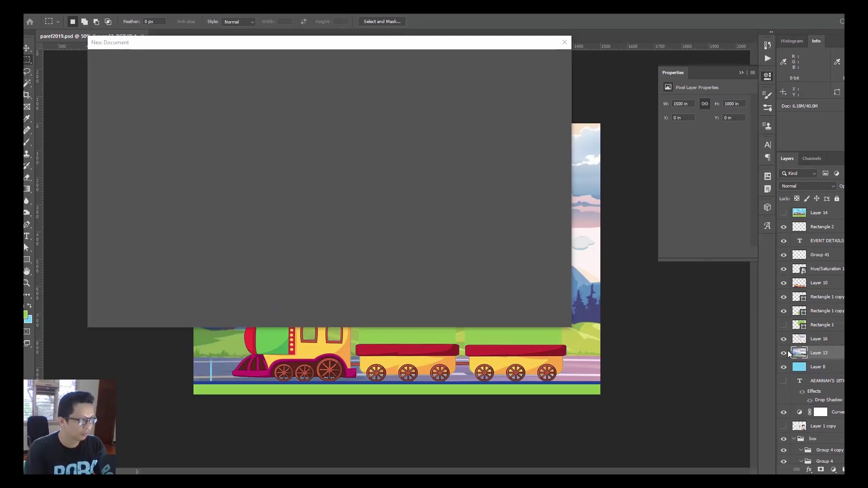
key(ctrl+v)
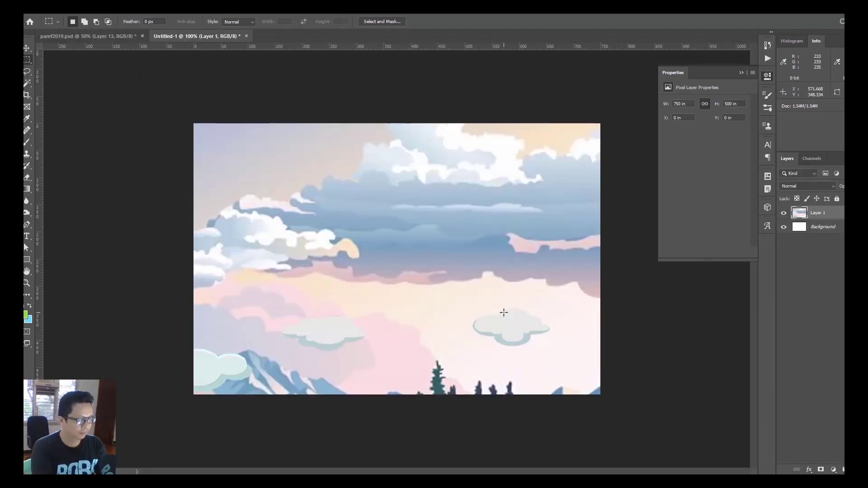
key(ctrl+z)
key(ctrl+w)
Expand the selection by 1 pixel and paste the copied sky area into a new document of matching size
click(134, 8)
click(246, 160)
click(367, 103)
key(ctrl+c)
key(ctrl+n)
click(503, 315)
key(ctrl+v)
key(ctrl+s)
key(Escape)
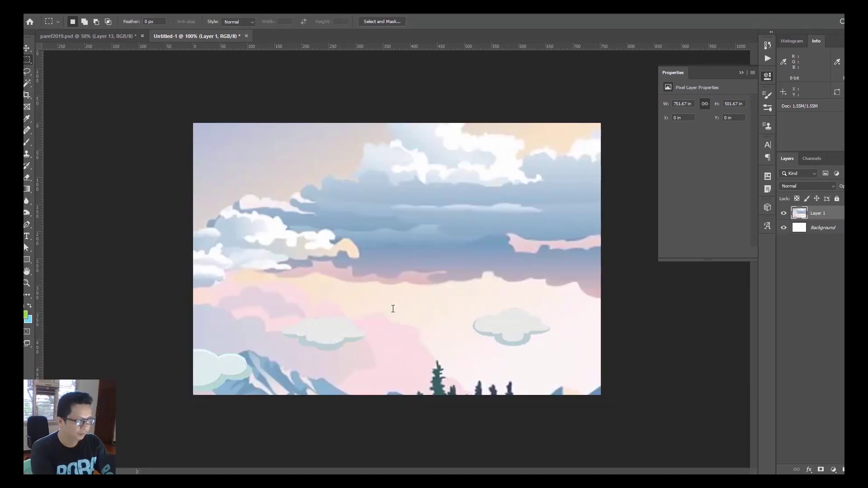
In paref2019.psd, load the outline of the green rectangle above the first carriage as a selection and hide that rectangle
click(108, 37)
ctrl+click(800, 313)
click(783, 311)
scroll(784, 289, down, 2)
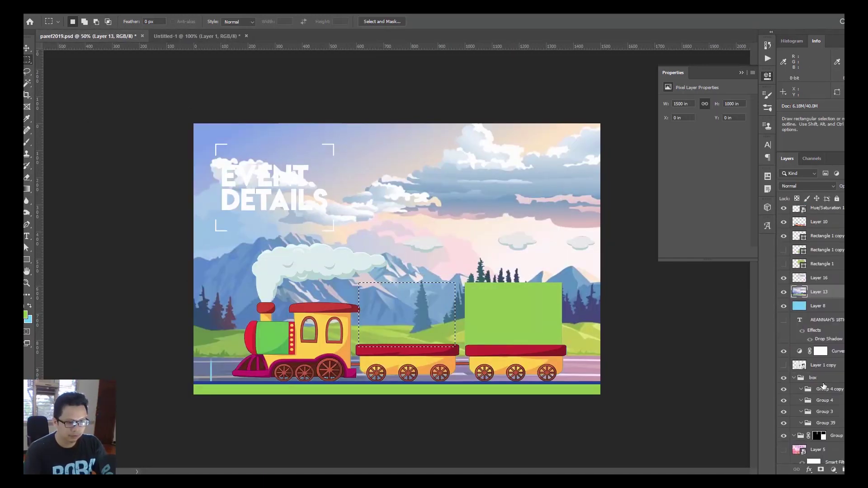
click(784, 264)
Copy the area selected above the first carriage into its own new document and save it
key(ctrl+c)
key(ctrl+n)
key(Return)
key(ctrl+v)
key(ctrl+s)
key(Return)
key(Return)
Back in paref2019.psd, hide the remaining green rectangle and expand the current selection by the same amount
key(ctrl+Tab)
click(783, 297)
click(132, 13)
click(247, 155)
key(Return)
Copy the expanded selection into another new document and save it
key(ctrl+c)
key(ctrl+n)
key(Return)
key(ctrl+v)
key(ctrl+s)
key(Return)
key(y)
key(Return)
Load the outline of the rectangle above the last carriage in paref2019.psd as a selection and expand it by the same amount
key(ctrl+Tab)
ctrl+click(798, 298)
click(133, 13)
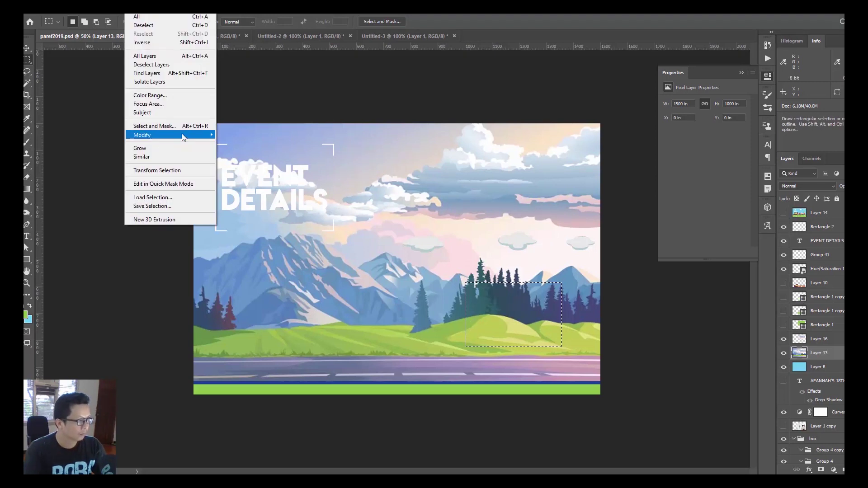
mouse_move(190, 133)
click(240, 155)
key(Return)
Copy the landscape area above the last carriage into a new document and save it in the Desktop's New folder
key(ctrl+c)
key(ctrl+n)
click(505, 309)
key(ctrl+v)
key(ctrl+s)
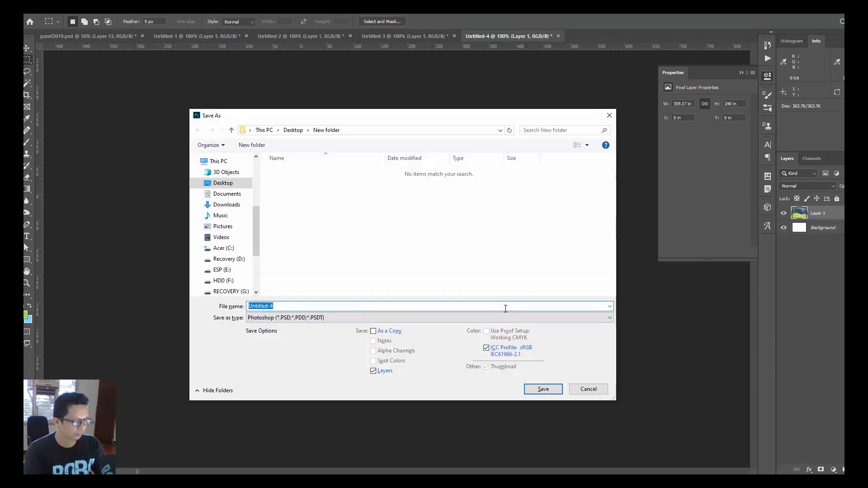
key(Return)
key(Return)
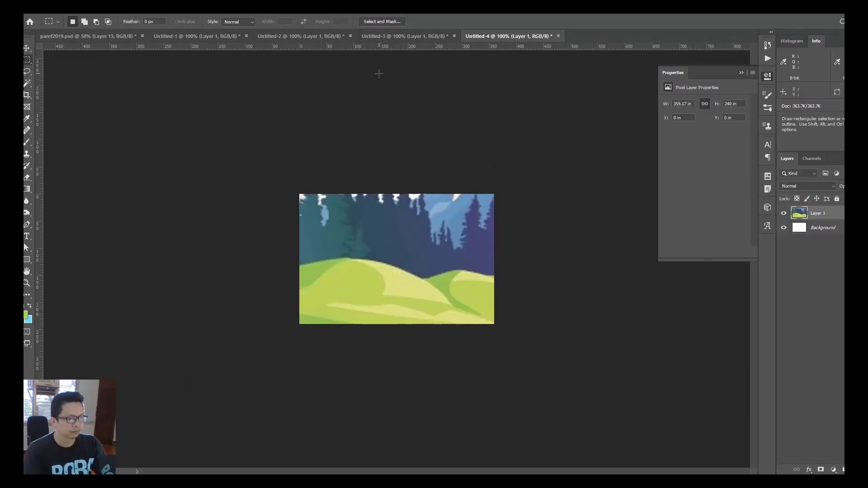
Return to paref2019.psd, clear the selection and show the three green rectangles and the train again
click(94, 37)
key(ctrl+d)
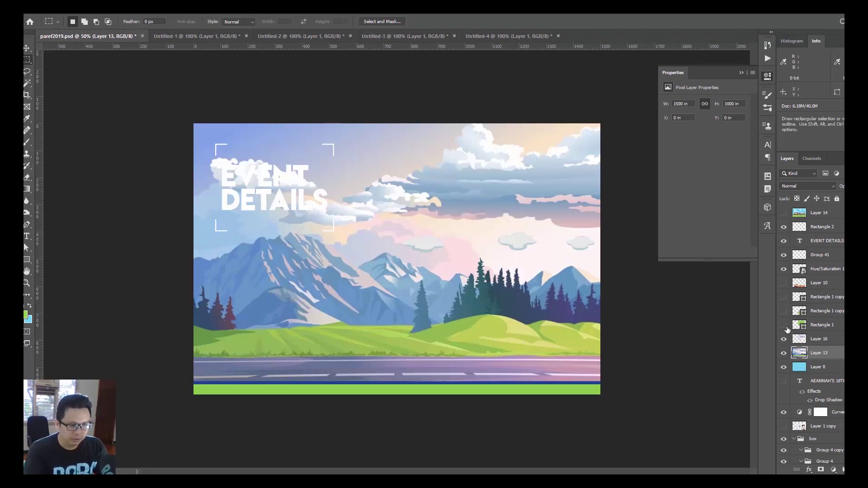
drag(787, 329, 787, 288)
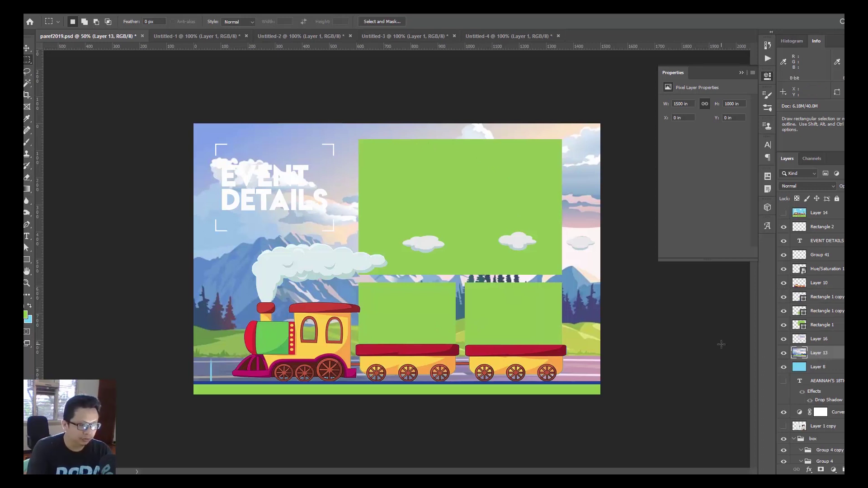
Load the outlines of all three green rectangles as one combined selection
ctrl+click(799, 324)
ctrl+shift+click(799, 311)
ctrl+shift+click(800, 297)
Group Layer 13 with a mask that cuts out the selected areas, and hide blue Layer 8 and the green rectangles
click(783, 368)
scroll(829, 296, down, 2)
key(ctrl+g)
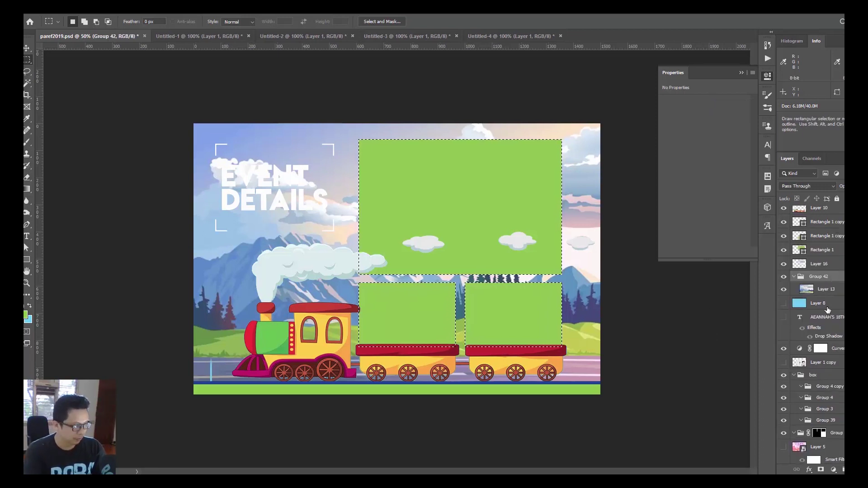
alt+click(820, 469)
drag(783, 250, 784, 222)
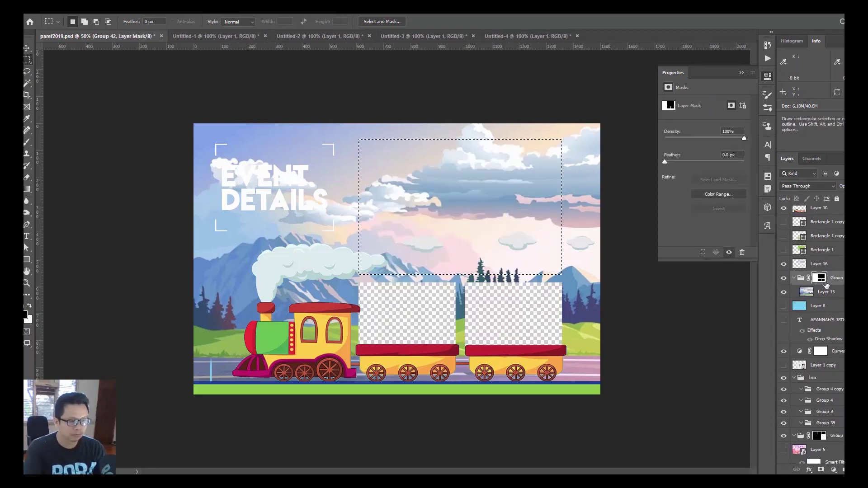
Clear the leftover sky copy on Layer 16 inside the large photo area and deselect everything
click(783, 264)
click(784, 263)
click(817, 263)
key(Delete)
key(v)
click(592, 343)
click(610, 379)
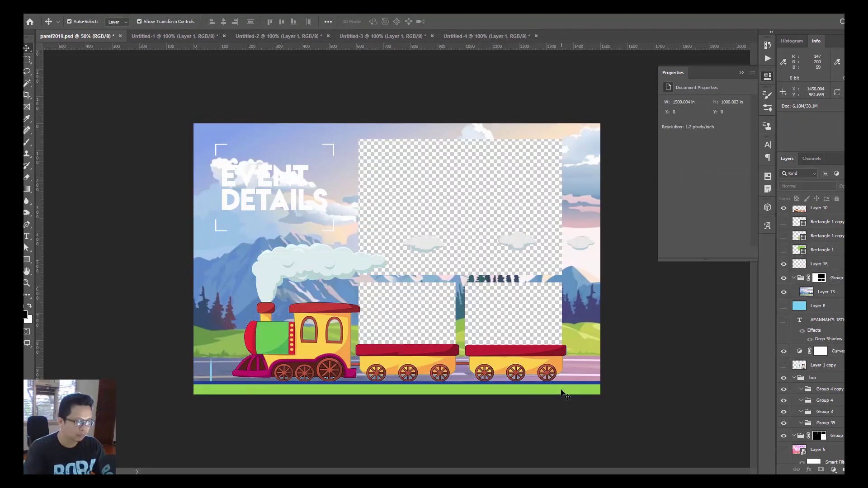
drag(545, 366, 585, 338)
key(ctrl+z)
key(e)
key(v)
click(665, 397)
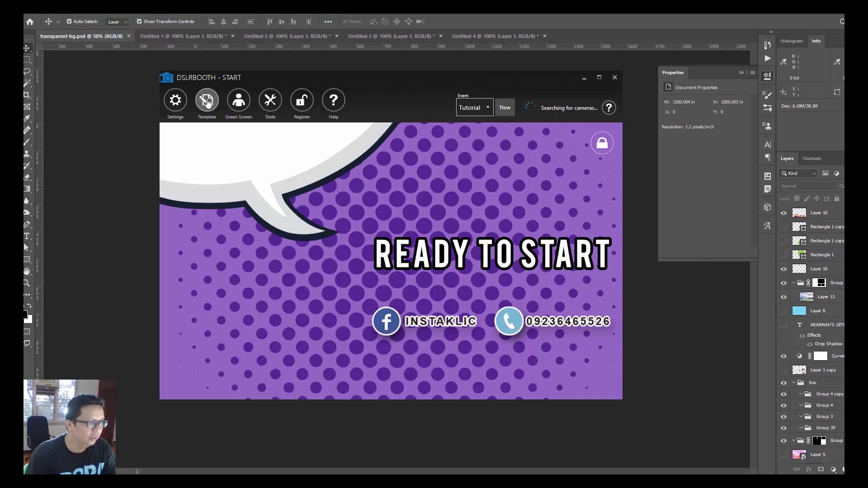
Switch to dslrBooth and create a new template named Tutorial-1 without a preset layout
click(207, 101)
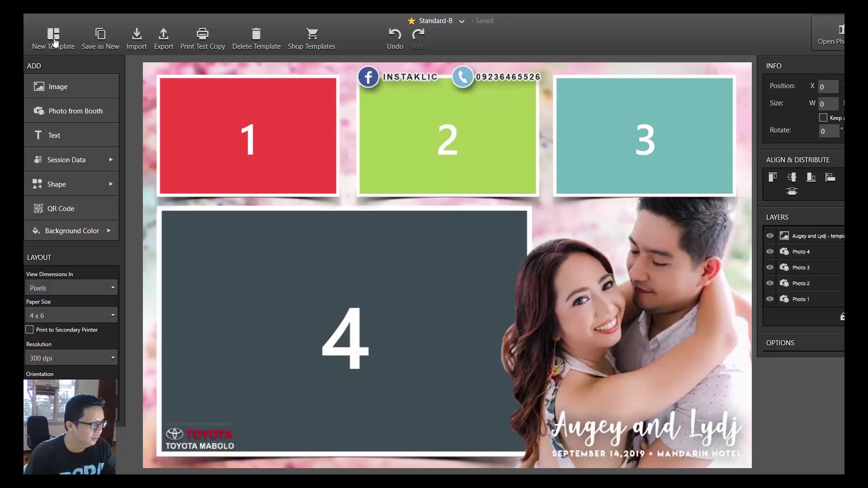
click(53, 42)
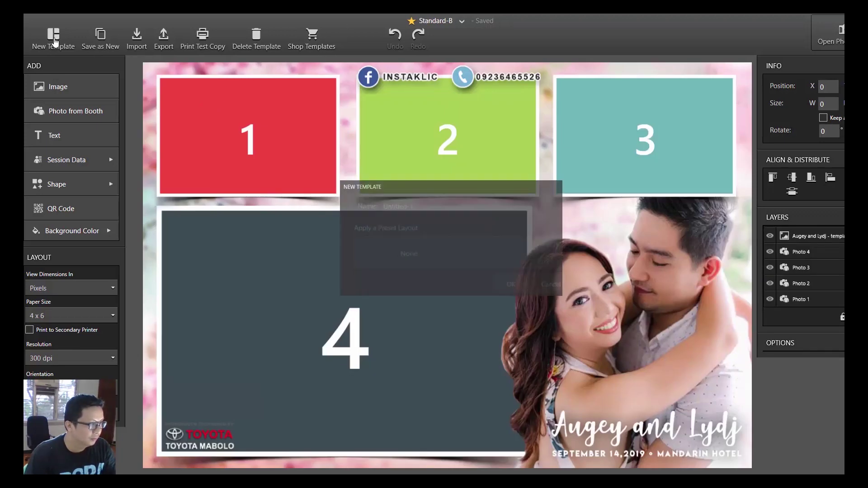
key(ctrl+a)
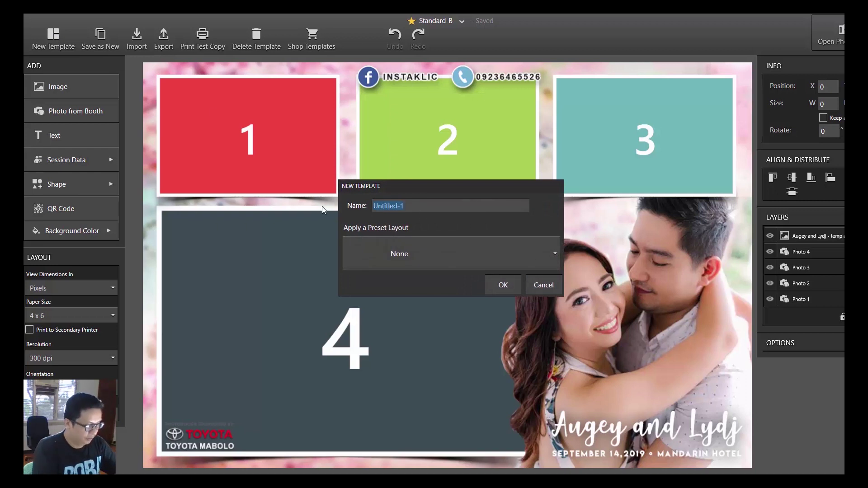
text(Tutorial-)
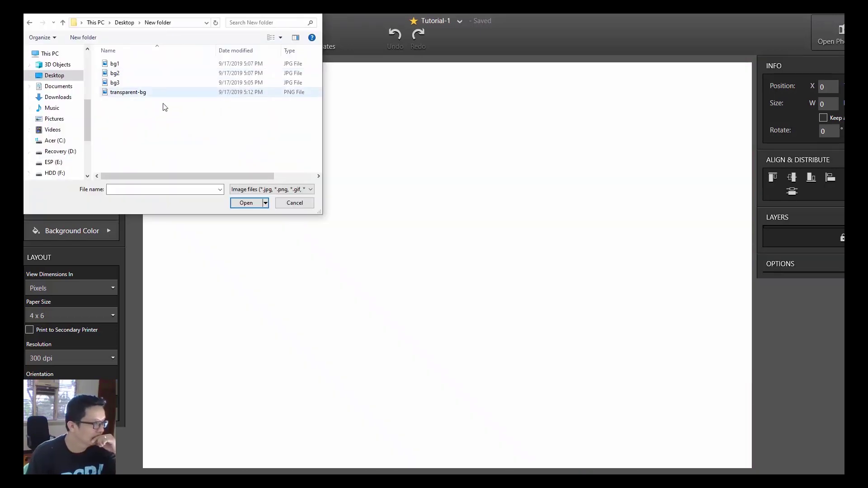
Insert the transparent-bg image into the template and set the background colour to B37A7A
double_click(135, 92)
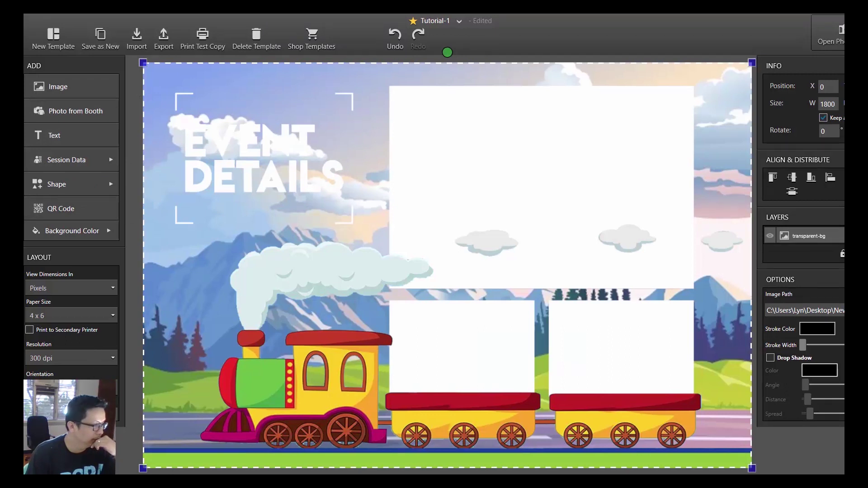
click(99, 229)
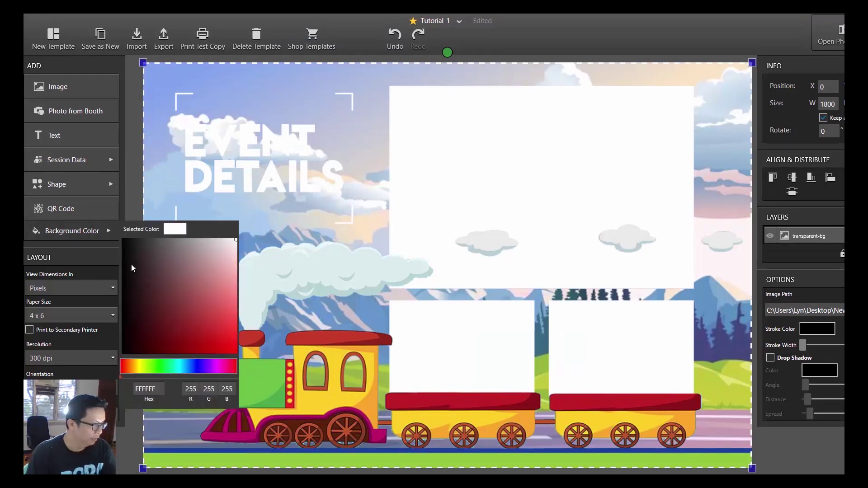
click(202, 275)
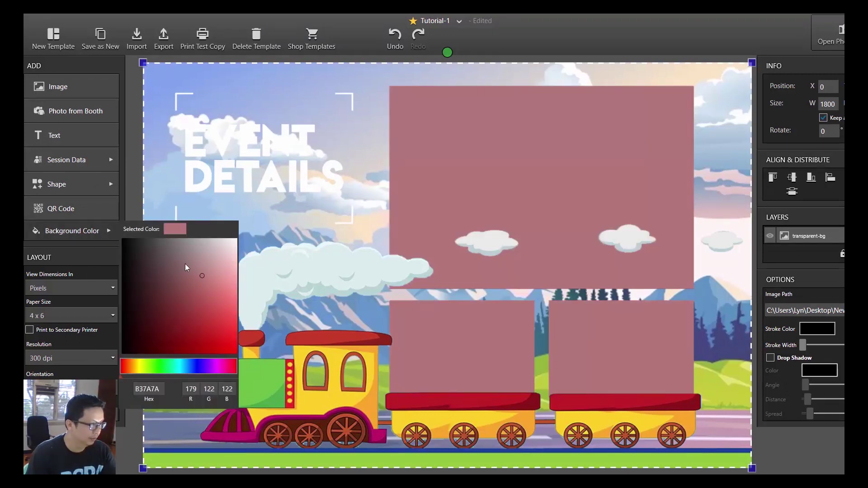
click(129, 186)
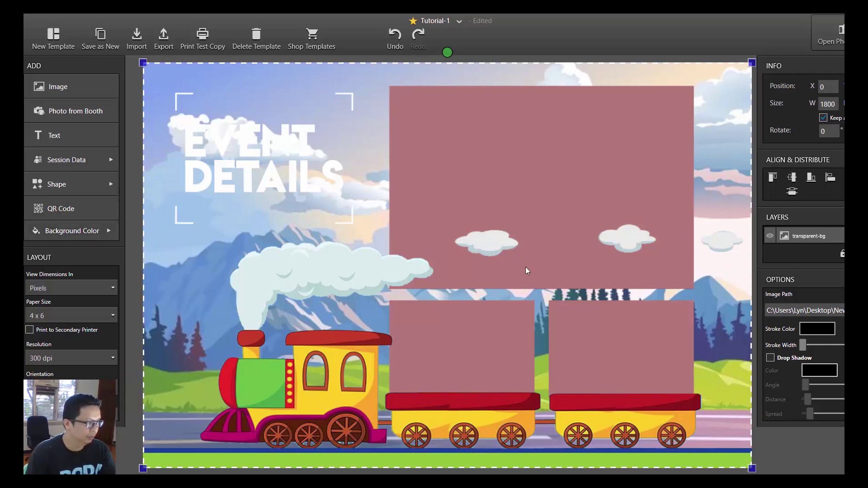
Add three booth photo placeholders to the template
click(94, 110)
click(94, 110)
click(95, 112)
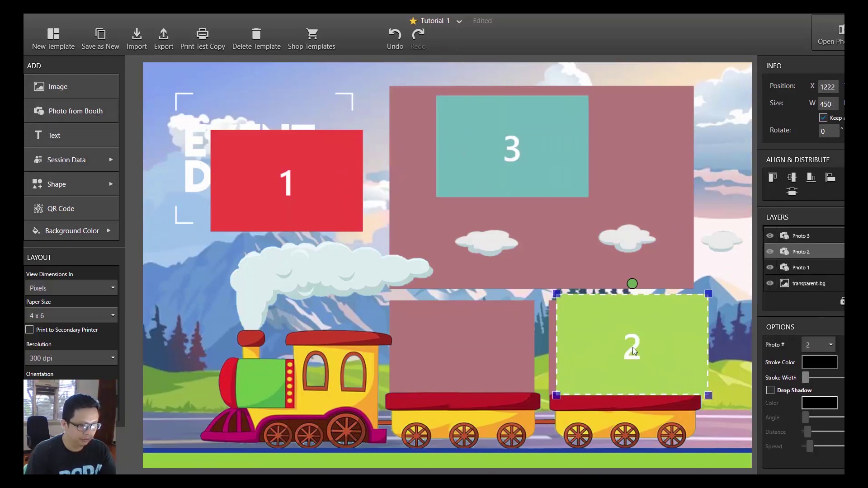
Fit photo 1 to the opening above the first carriage and photo 2 to the opening above the last carriage
drag(253, 187, 433, 357)
drag(542, 400, 534, 397)
click(655, 371)
drag(703, 403, 694, 397)
Move the transparent-bg layer above all photo layers and select the photo in the first carriage's opening
drag(814, 285, 813, 234)
click(809, 267)
click(450, 344)
Give the template's background a different hue and shade
click(72, 230)
click(165, 364)
click(166, 284)
Refine the lower-left corner of the first carriage's photo and move photo 3 within the large opening
click(482, 354)
drag(384, 400, 389, 397)
click(660, 307)
drag(534, 170, 482, 158)
drag(482, 158, 487, 159)
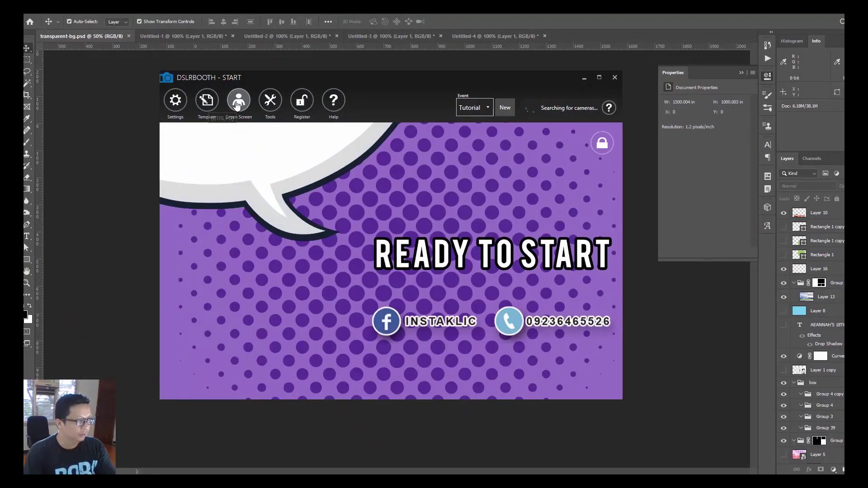
Open the Green Screen settings and add bg1 as a background image
click(237, 104)
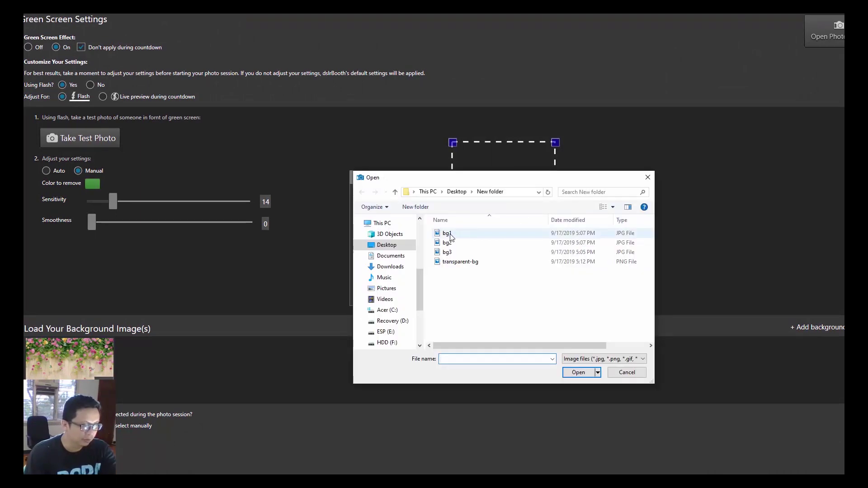
click(447, 233)
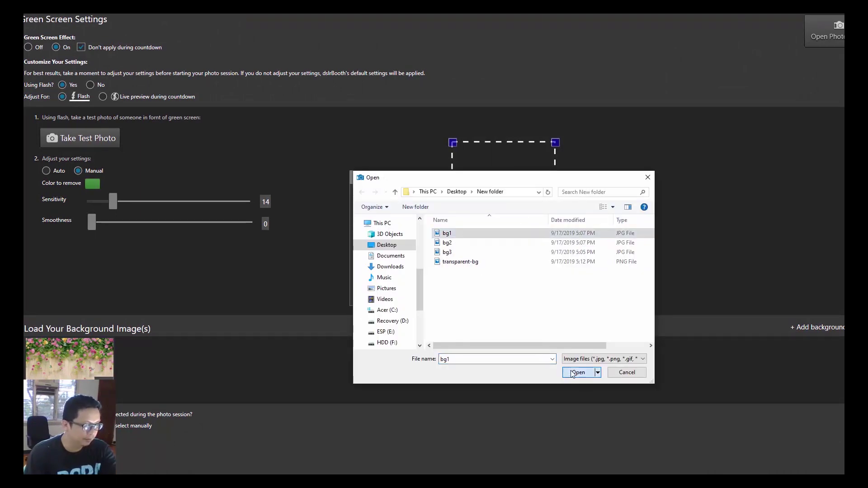
click(572, 372)
click(492, 293)
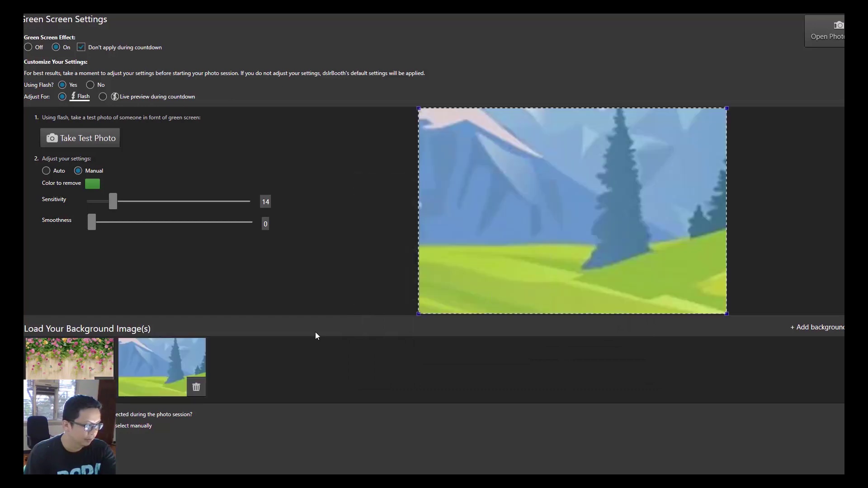
Delete the floral background image from the green screen backgrounds
click(196, 387)
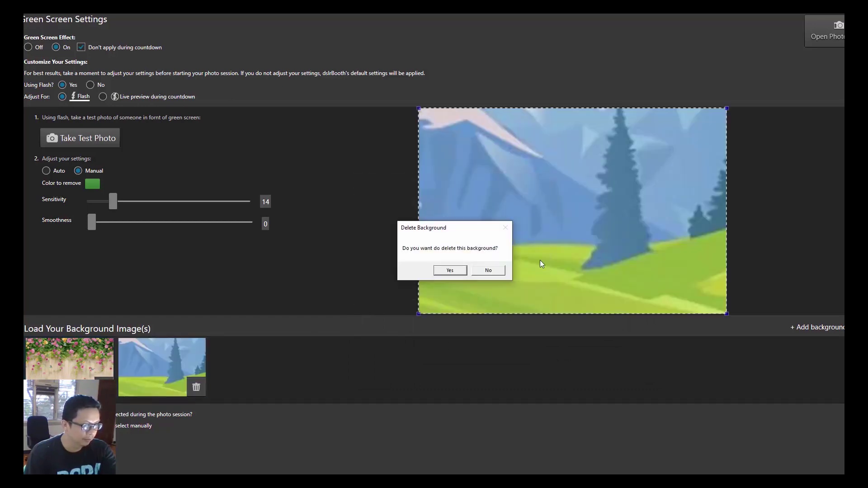
click(451, 272)
Add bg2 from the New folder on the desktop as a green screen background image
click(831, 328)
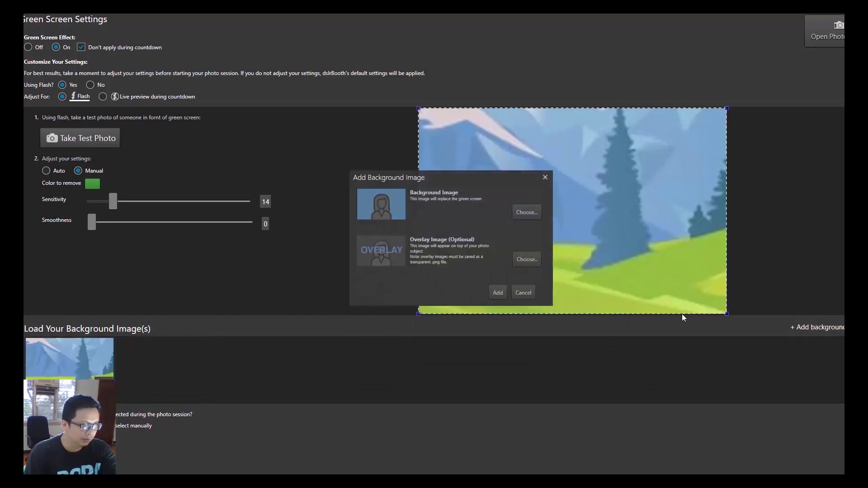
click(522, 216)
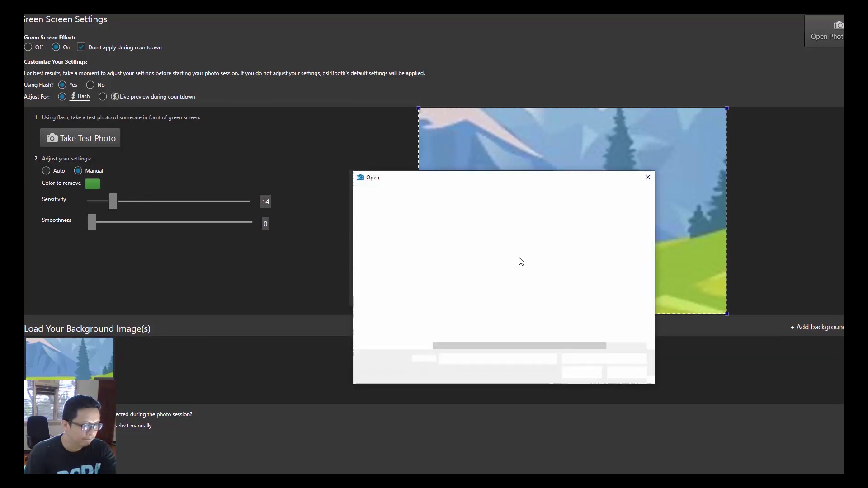
click(455, 245)
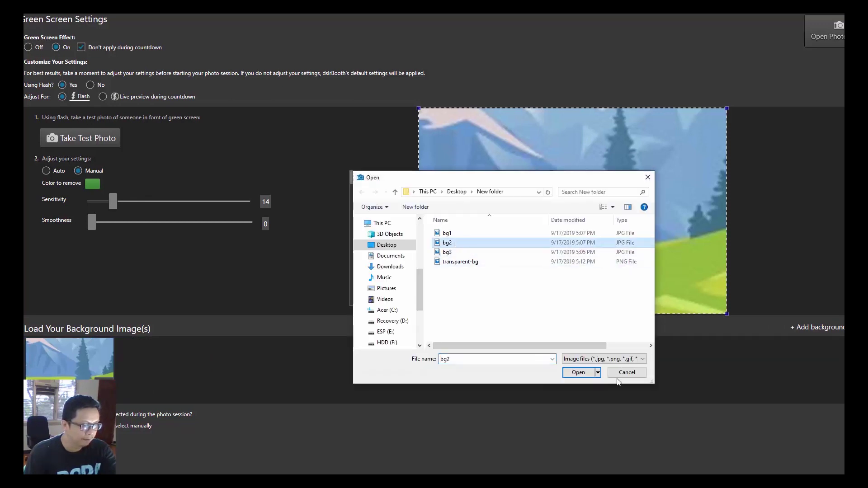
click(580, 373)
click(495, 292)
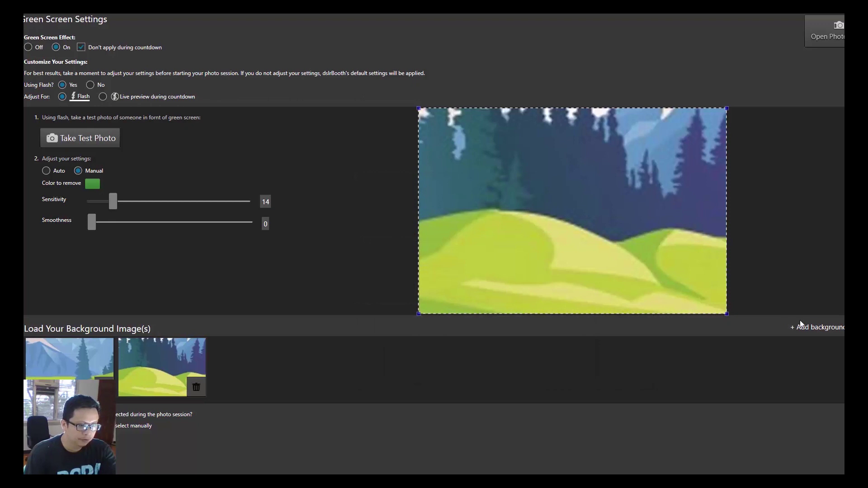
Add bg3 from the same folder as another green screen background image
click(826, 329)
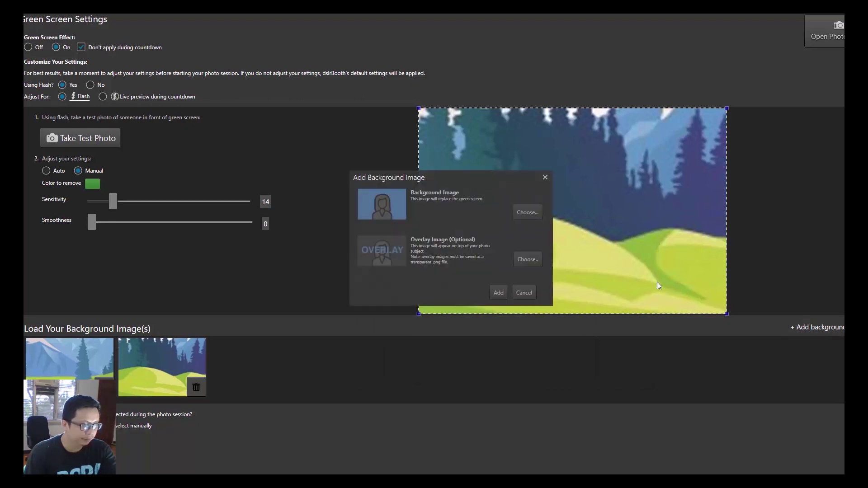
click(524, 259)
click(445, 252)
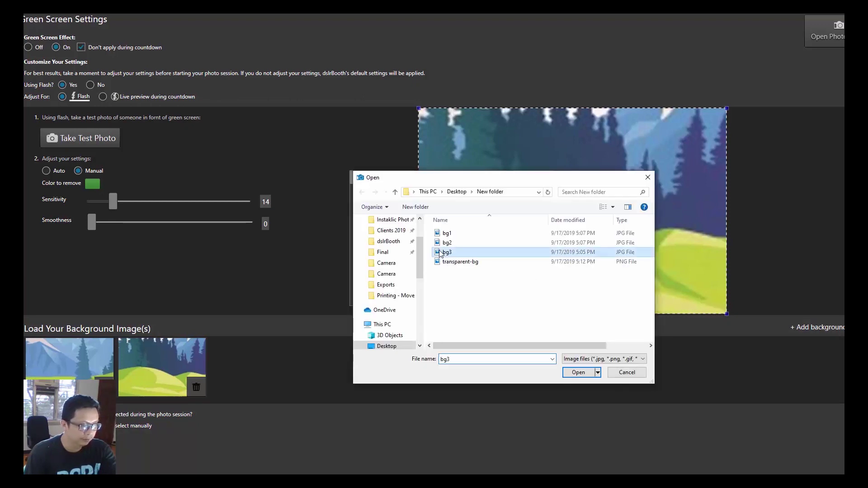
click(578, 372)
click(494, 291)
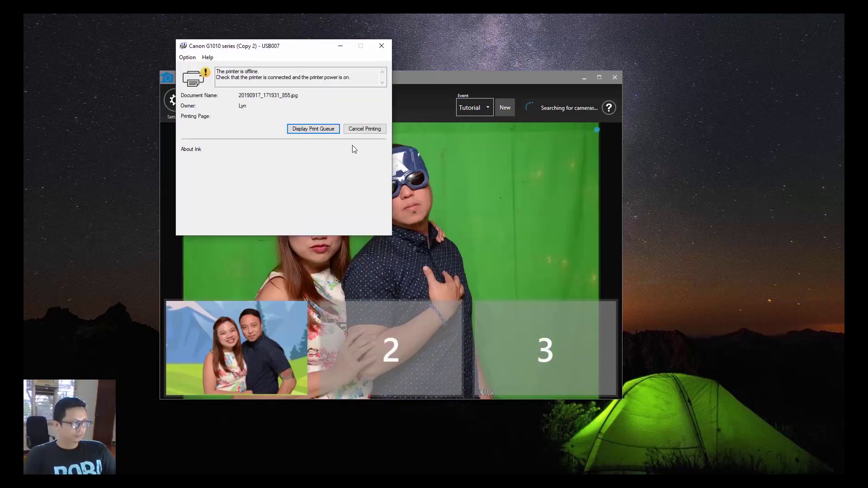
Cancel the Canon G1010 print job during the session and minimize the printer status window covering the finished composite
click(364, 129)
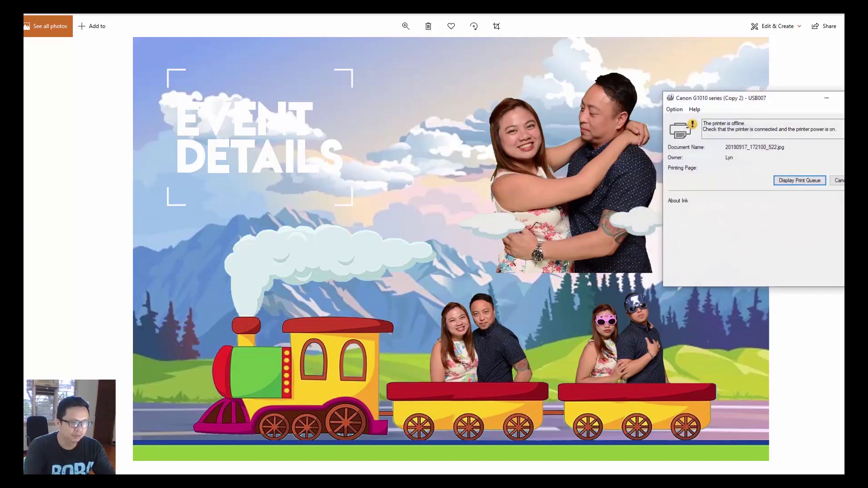
click(830, 95)
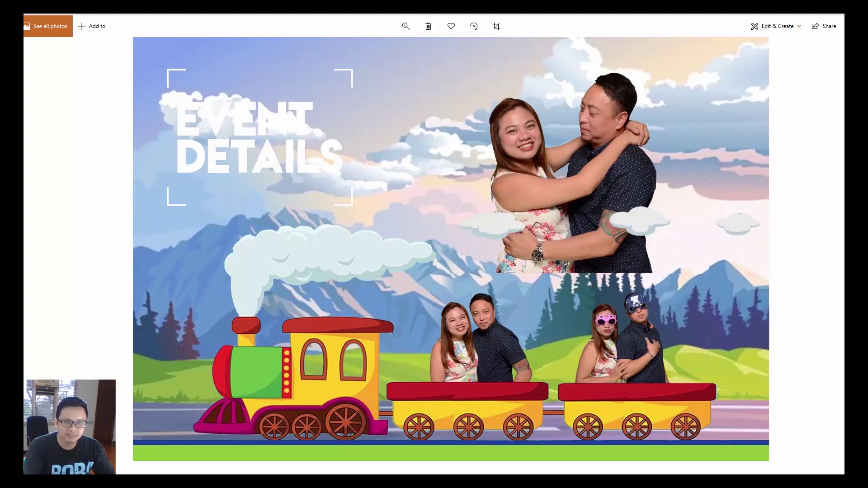